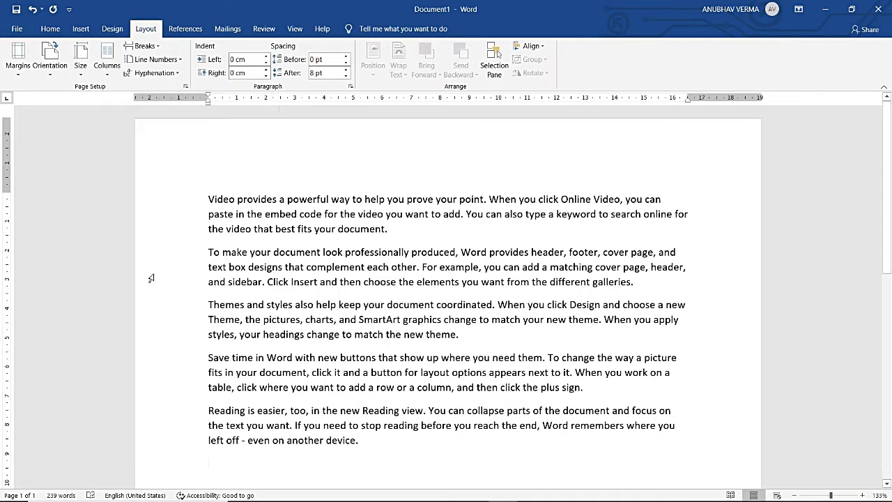
# Try the Normal, Narrow and Moderate margin presets in turn
pyautogui.click(13, 73)
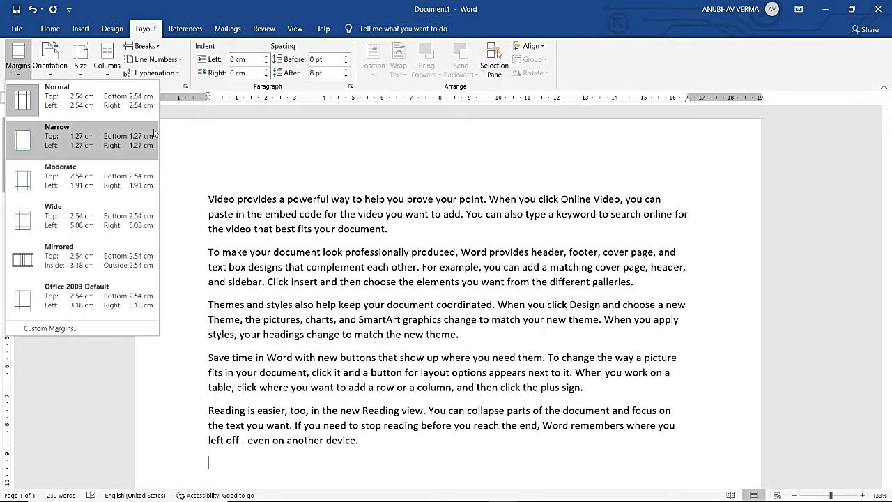
pyautogui.click(143, 106)
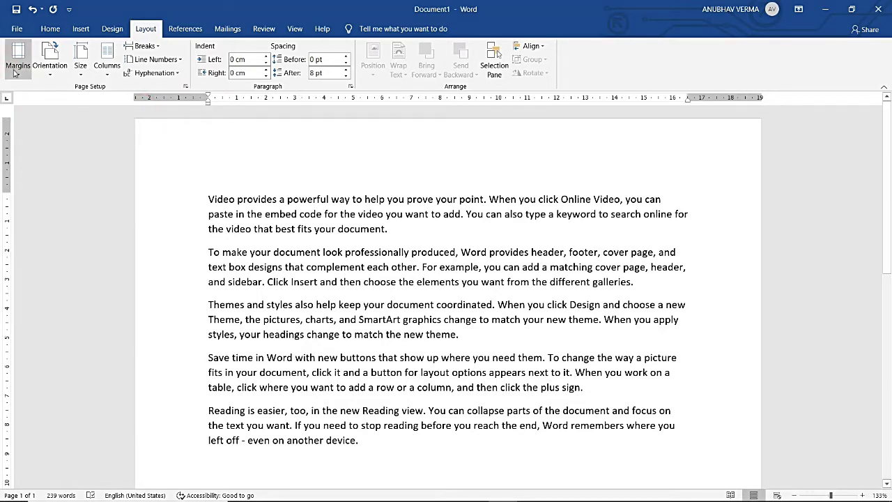
pyautogui.click(18, 63)
pyautogui.click(29, 147)
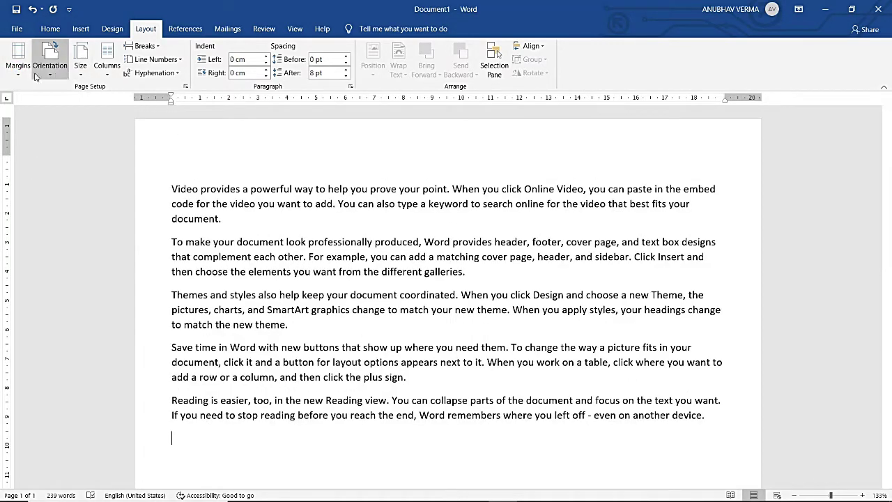
pyautogui.click(21, 72)
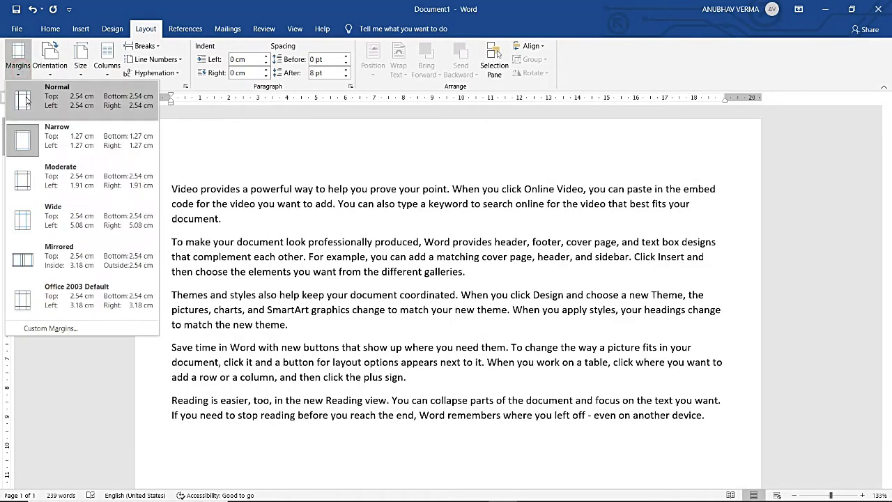
pyautogui.click(42, 190)
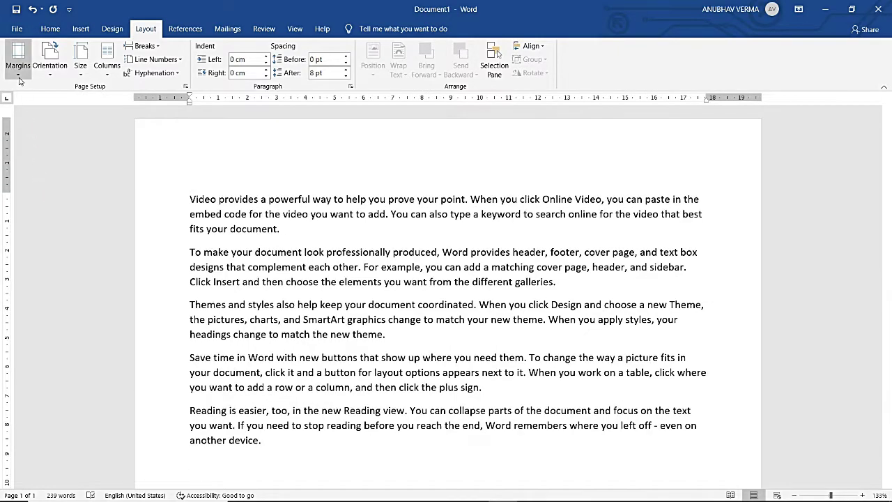
# Try Wide and Mirrored margins, then settle on Office 2003 Default (3.18 cm left and right)
pyautogui.click(19, 74)
pyautogui.click(49, 227)
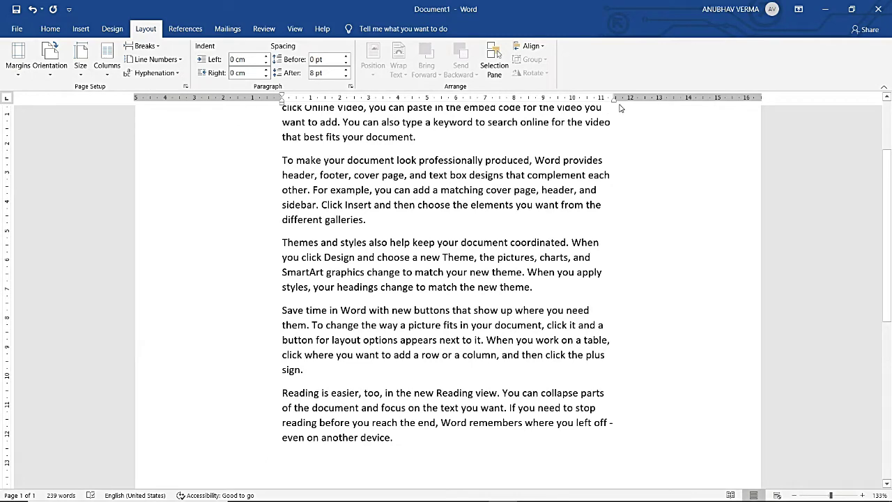
pyautogui.click(17, 72)
pyautogui.click(51, 262)
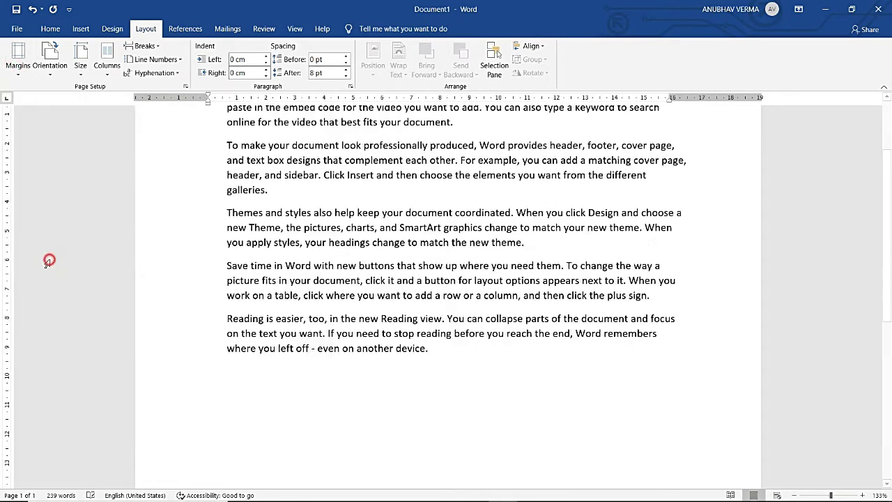
pyautogui.click(18, 66)
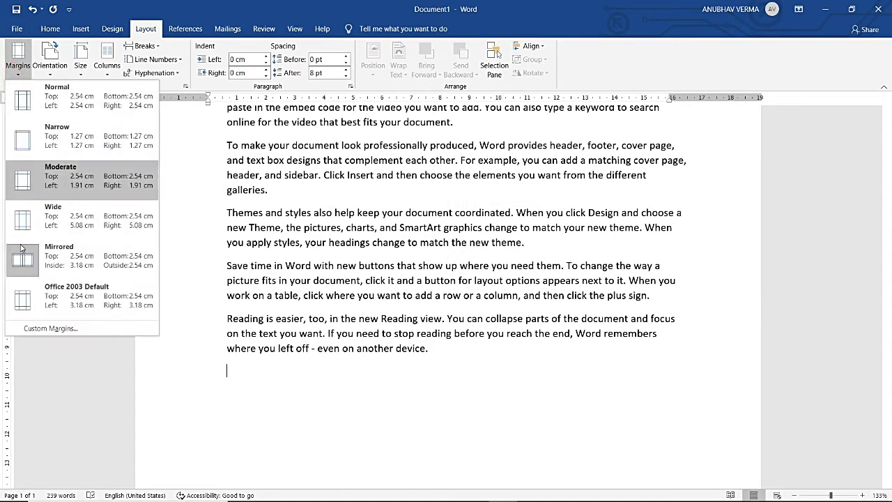
pyautogui.click(21, 298)
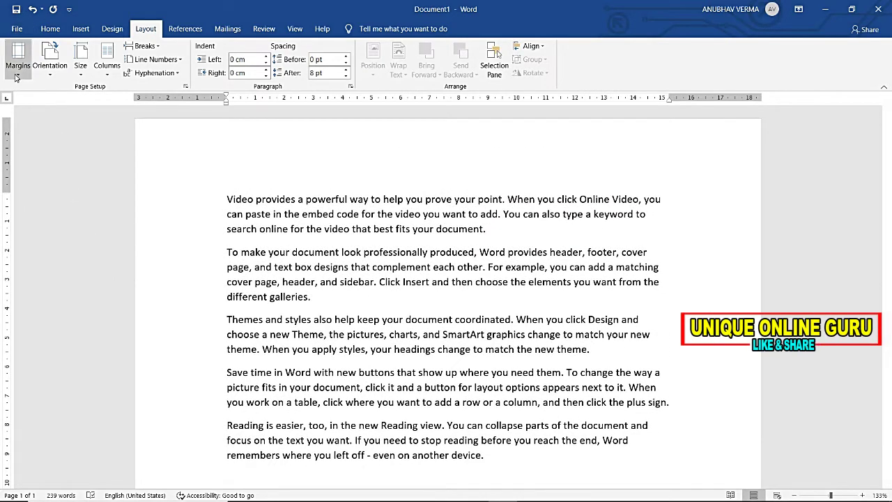
pyautogui.click(16, 73)
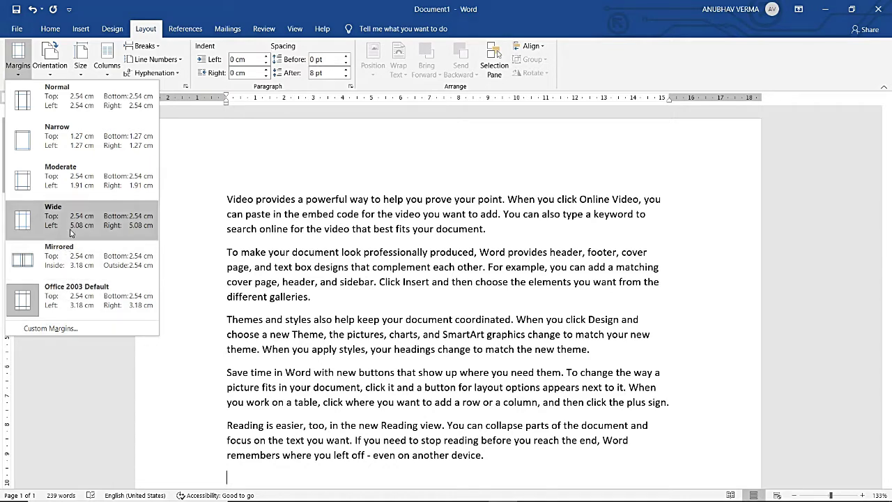
# Dismiss the margin presets unchanged and turn the page to landscape
pyautogui.click(67, 385)
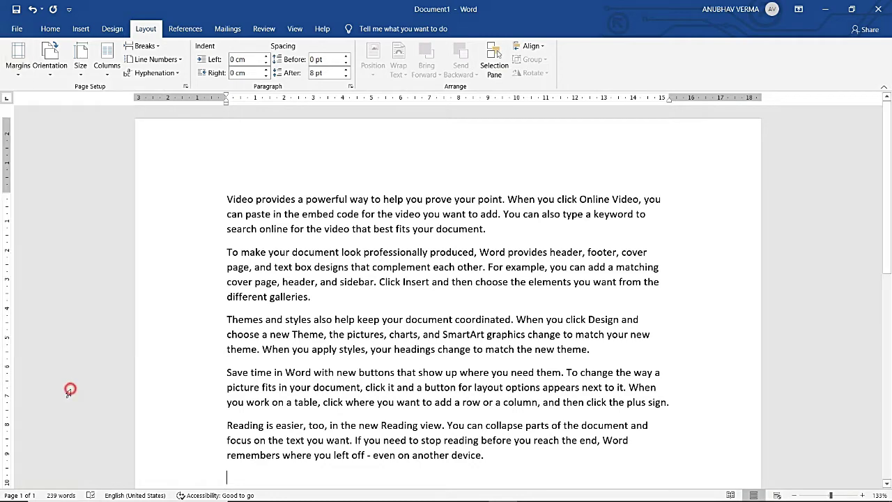
pyautogui.click(54, 76)
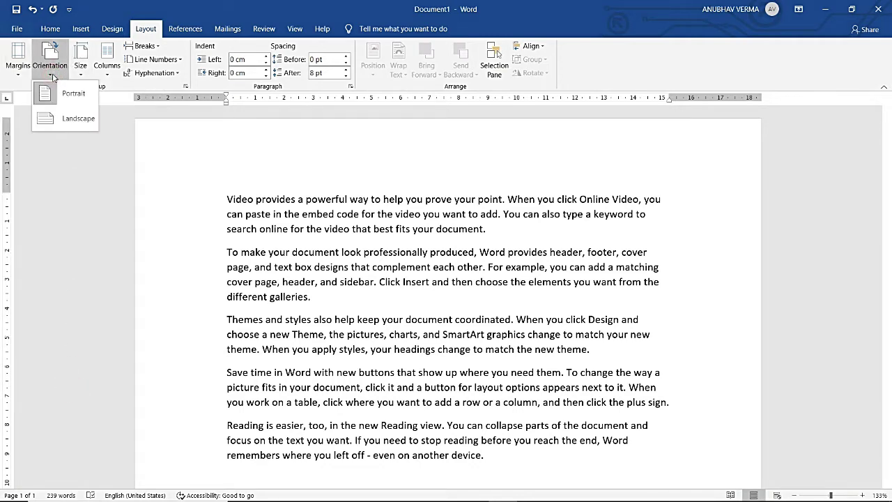
pyautogui.click(53, 75)
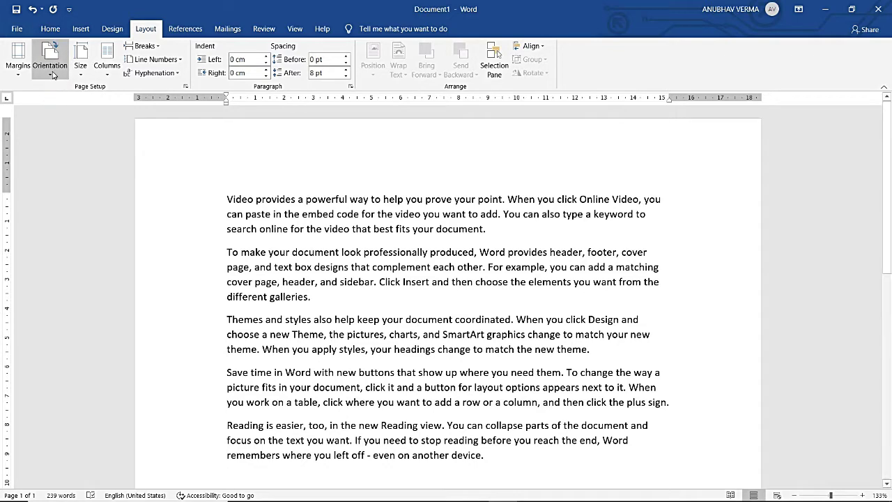
pyautogui.click(53, 75)
pyautogui.click(51, 124)
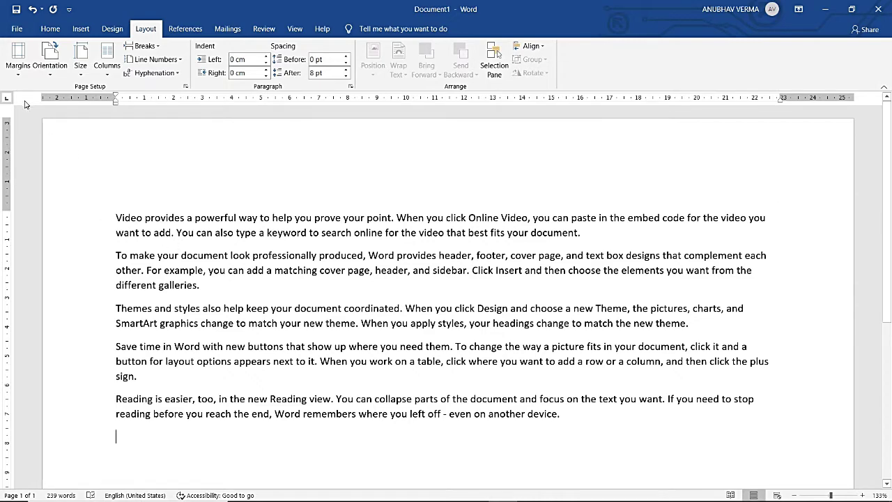
# Return to portrait, try landscape once more, and finish in portrait orientation
pyautogui.click(50, 72)
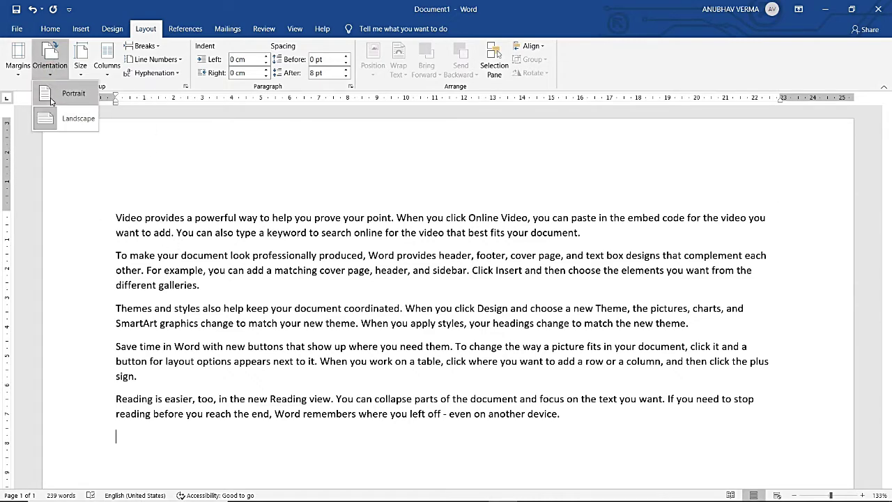
pyautogui.click(51, 97)
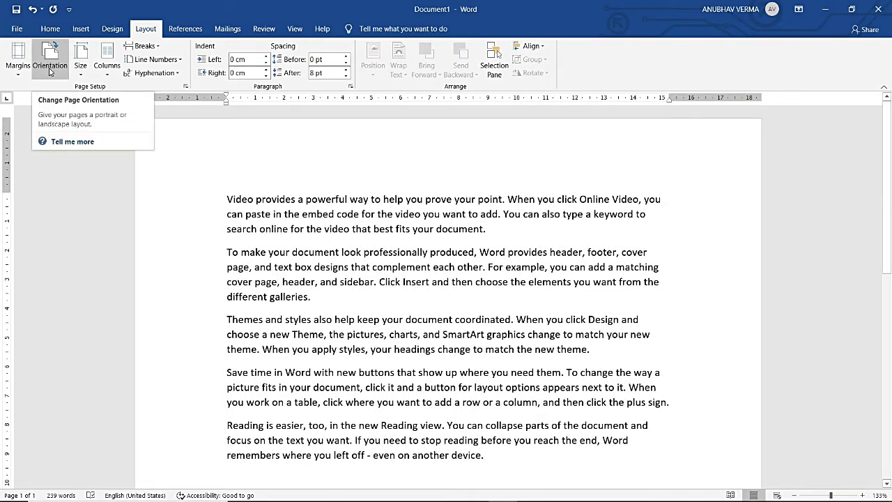
pyautogui.click(50, 71)
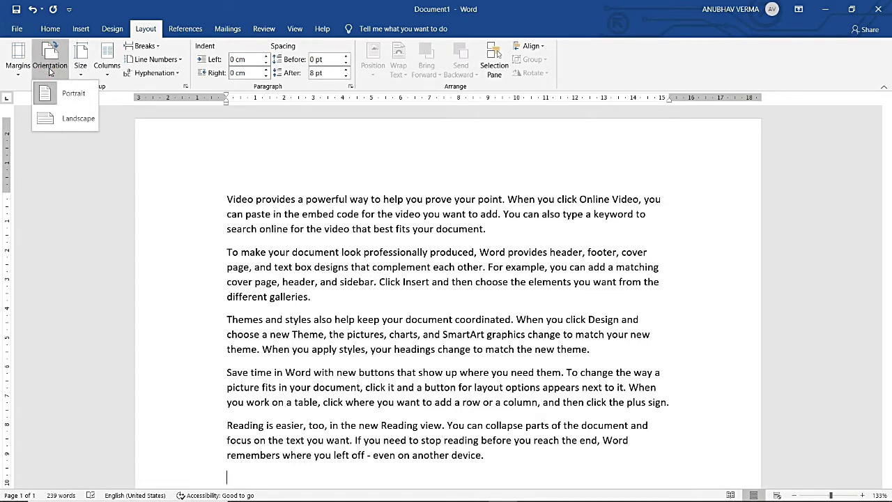
pyautogui.click(45, 126)
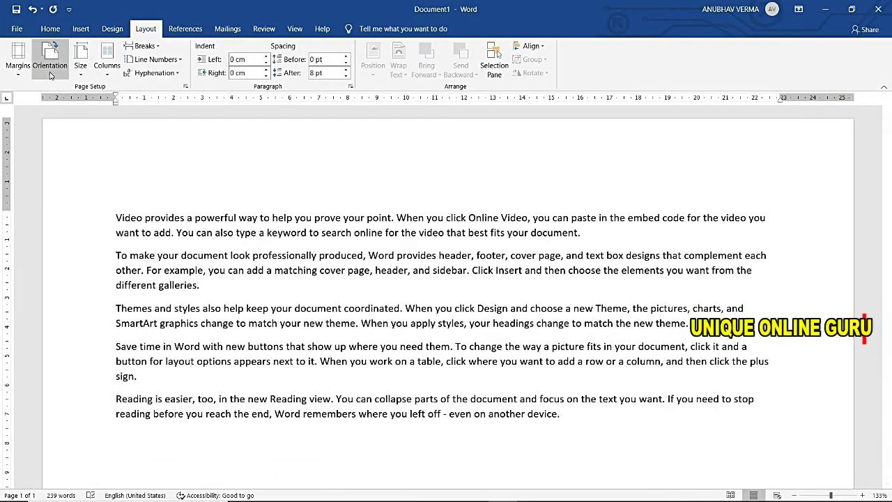
pyautogui.click(50, 66)
pyautogui.click(50, 93)
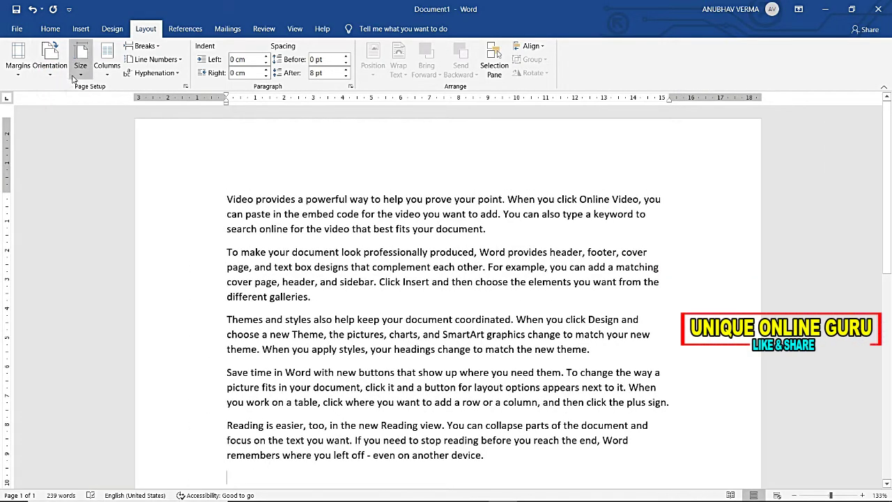
# Set the paper size to Legal, then to Statement
pyautogui.click(75, 77)
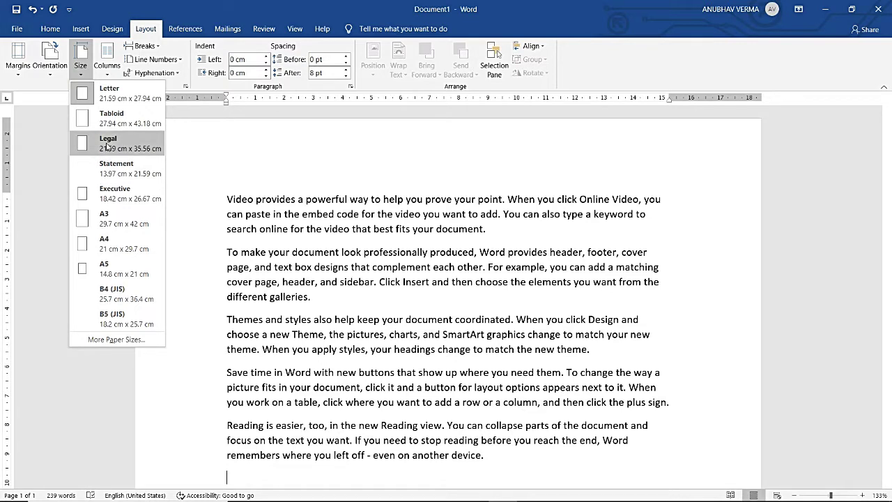
pyautogui.click(107, 147)
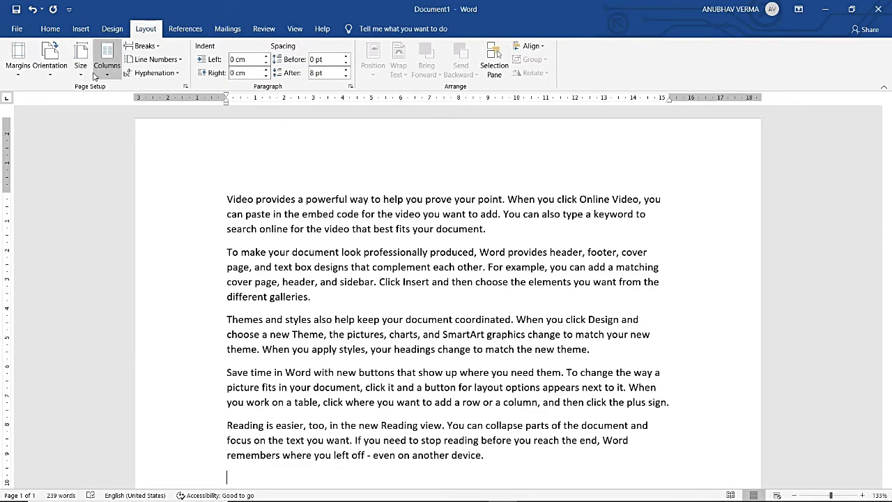
pyautogui.click(95, 73)
pyautogui.click(81, 72)
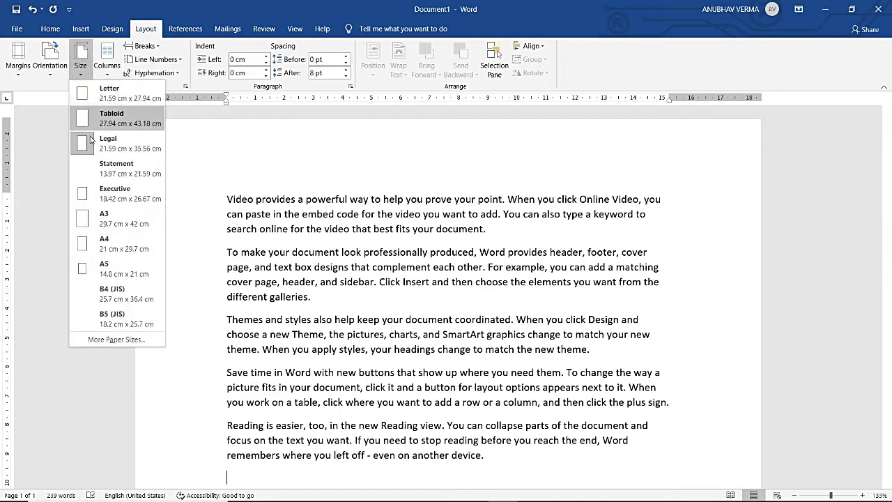
pyautogui.click(89, 146)
pyautogui.click(88, 70)
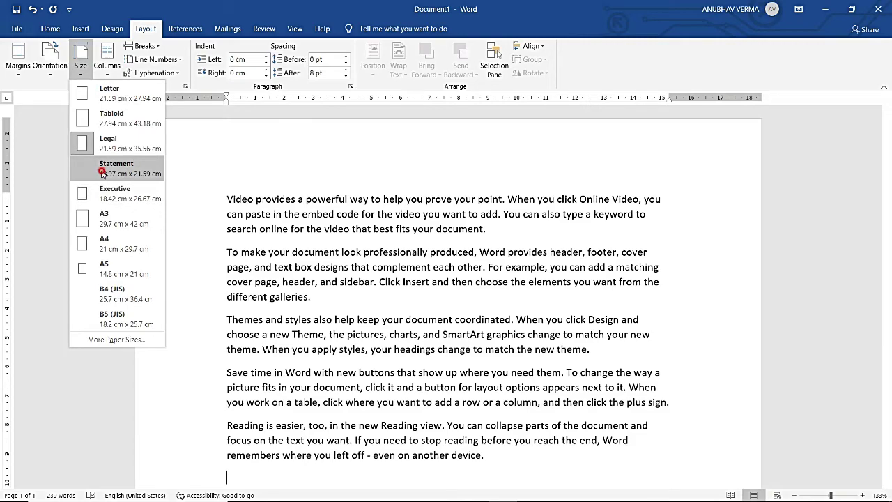
pyautogui.click(102, 170)
# Scroll through the page and change the paper size to A4
pyautogui.scroll(4, 253, 318)
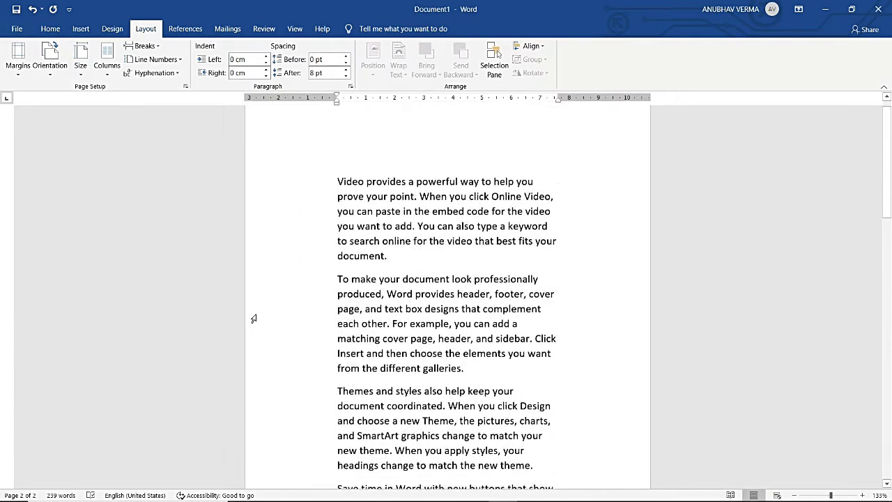
pyautogui.scroll(-6, 340, 205)
pyautogui.scroll(-10, 340, 206)
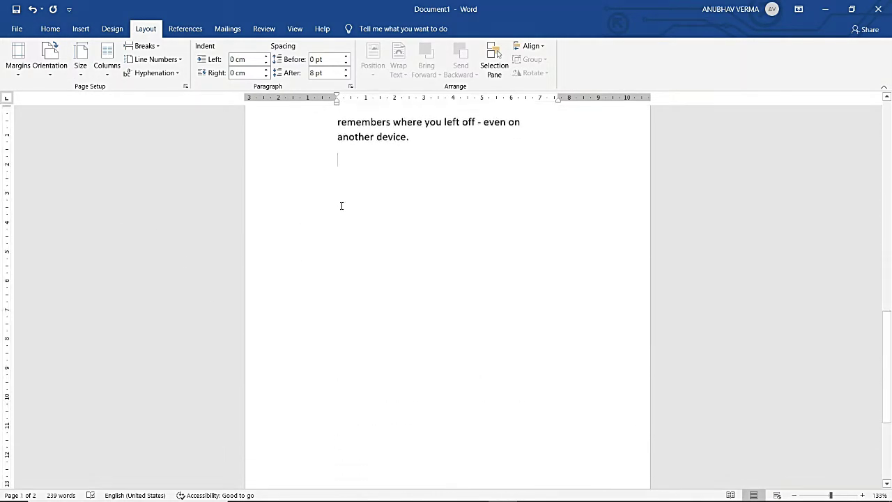
pyautogui.scroll(15, 340, 205)
pyautogui.scroll(3, 340, 205)
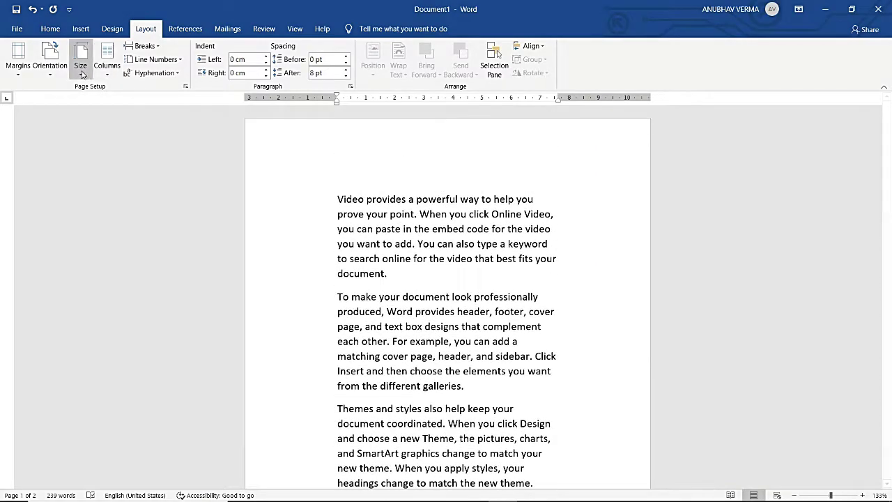
pyautogui.click(80, 66)
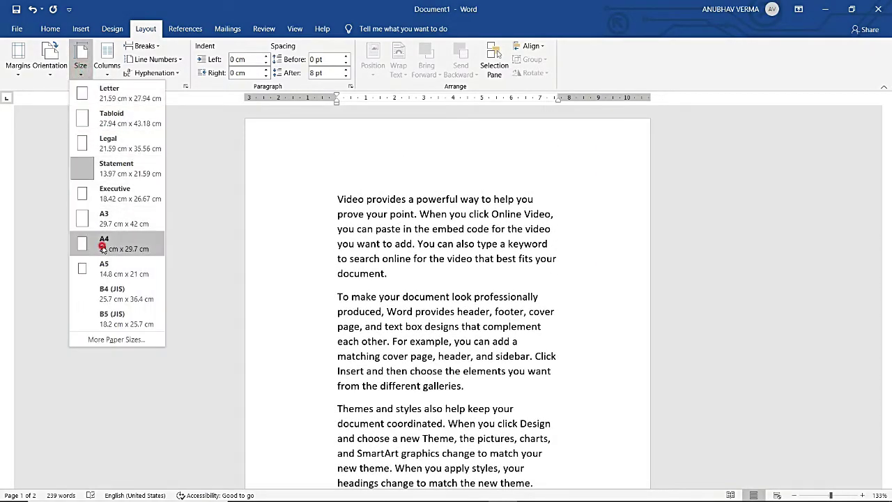
pyautogui.click(102, 243)
pyautogui.scroll(3, 128, 230)
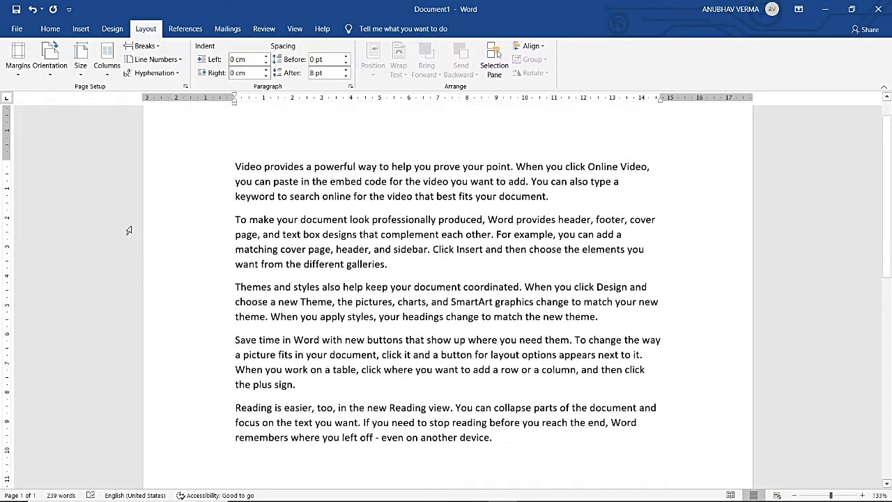
# Switch the paper to A3, then A5, then back to Letter (21.59 × 27.94 cm)
pyautogui.click(84, 73)
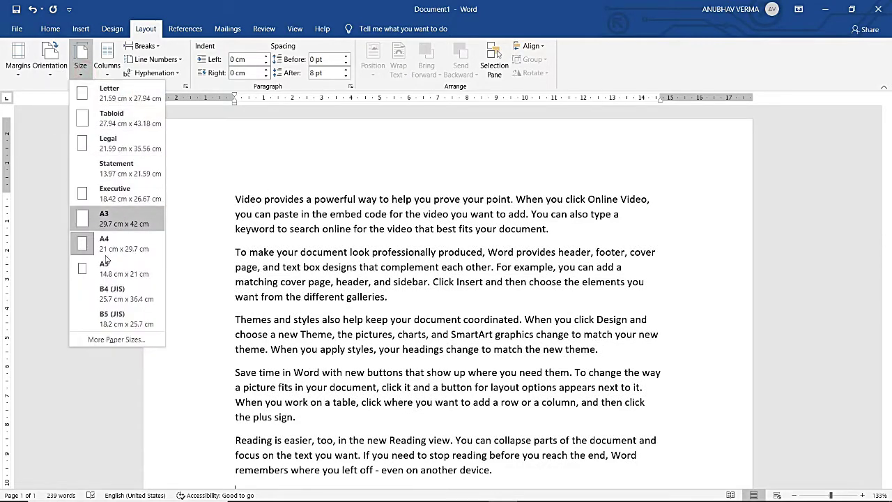
pyautogui.click(118, 221)
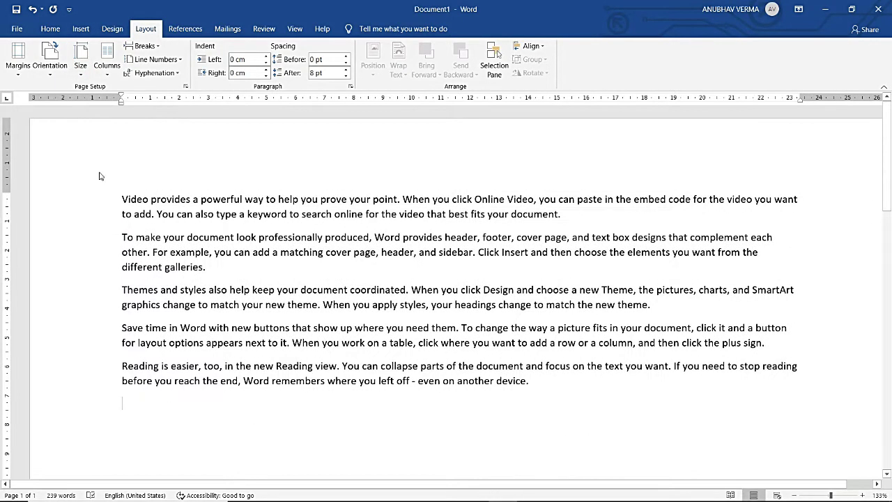
pyautogui.click(81, 68)
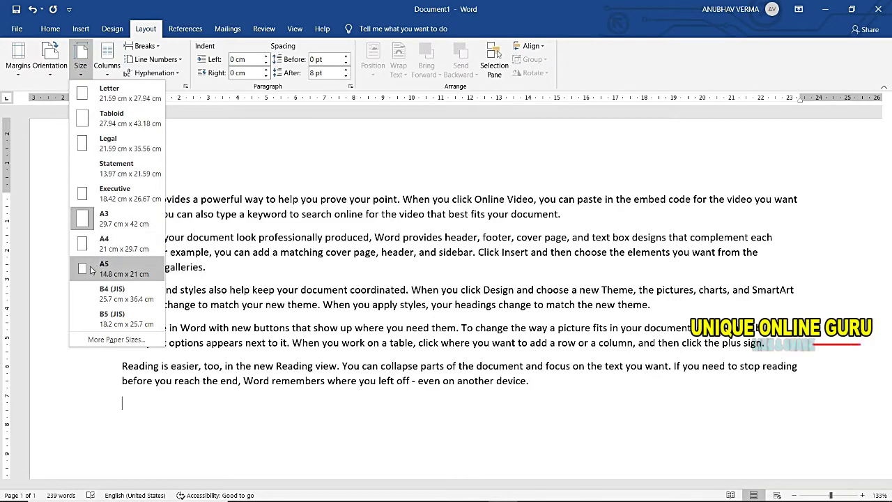
pyautogui.click(90, 267)
pyautogui.scroll(5, 80, 133)
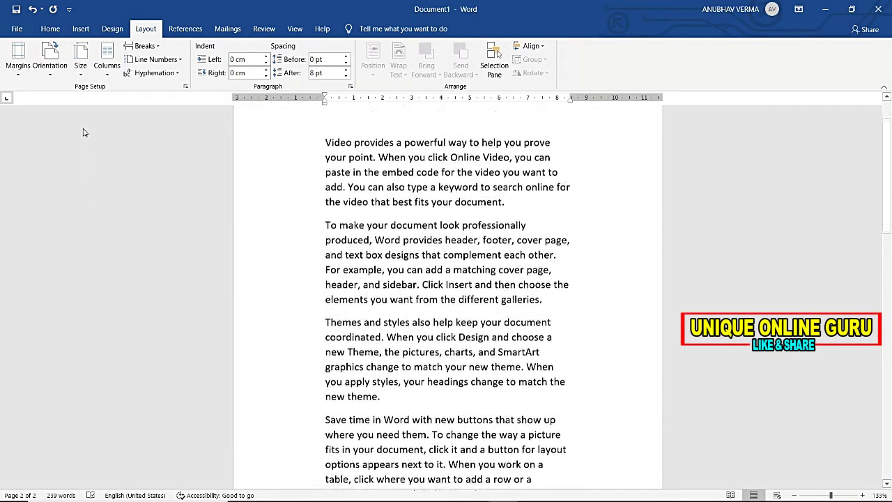
pyautogui.click(81, 59)
pyautogui.click(91, 241)
# Close the paper size list unchanged and add an empty line after the last paragraph
pyautogui.click(81, 69)
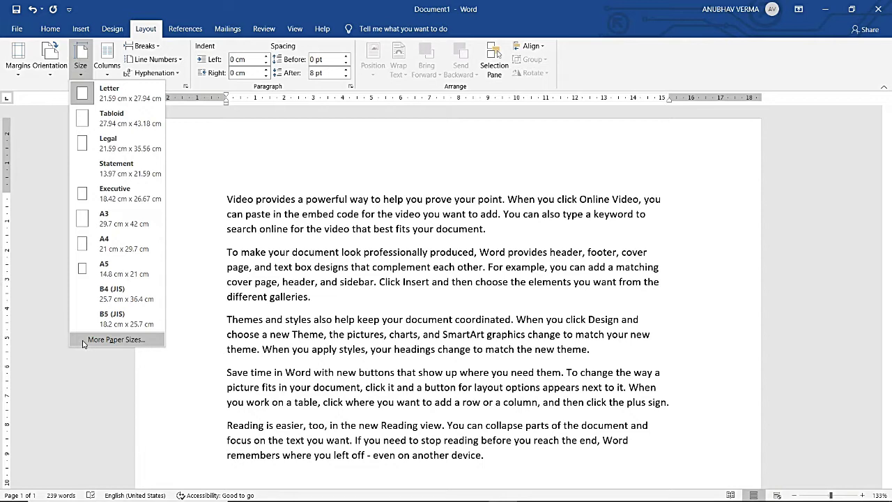
pyautogui.click(46, 233)
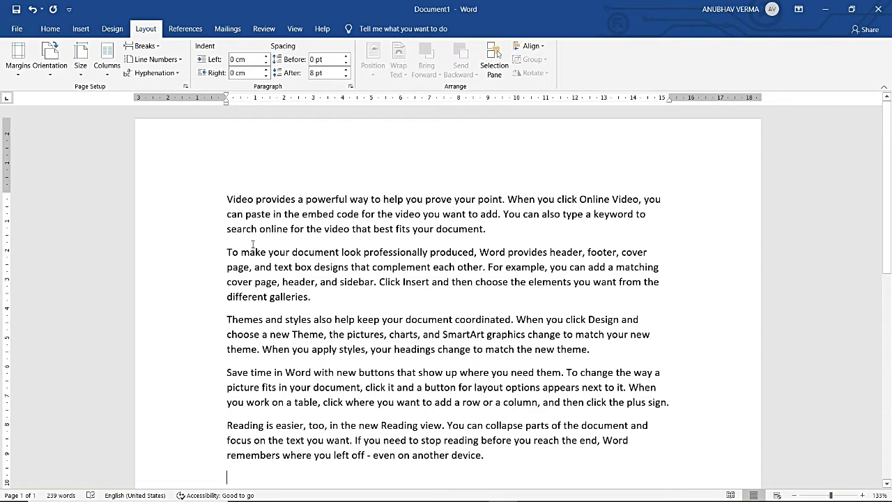
pyautogui.press('Return')
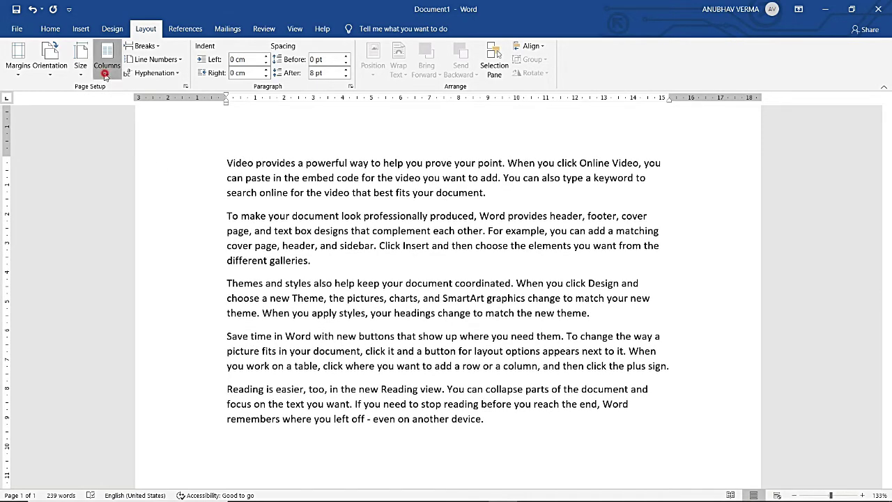
pyautogui.click(106, 66)
pyautogui.click(112, 126)
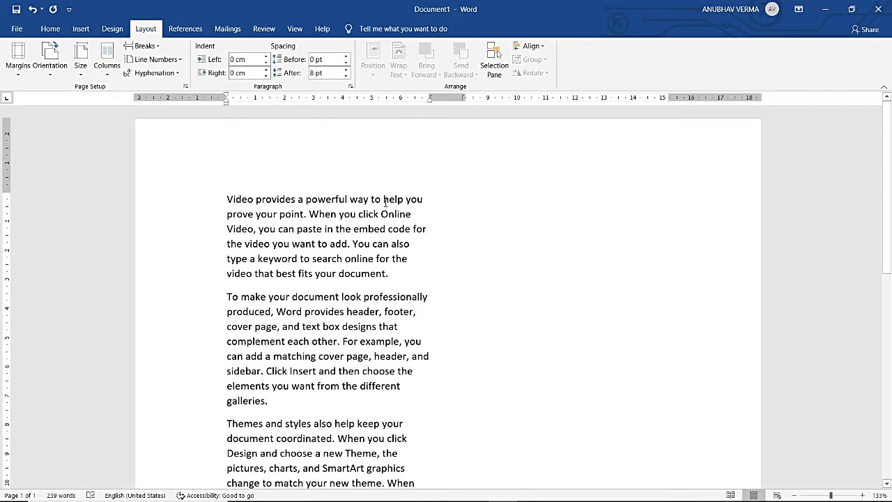
pyautogui.scroll(-6, 360, 214)
pyautogui.scroll(-4, 360, 214)
pyautogui.scroll(8, 385, 204)
pyautogui.scroll(3, 386, 202)
pyautogui.click(527, 223)
pyautogui.hotkey('ctrl', 'z')
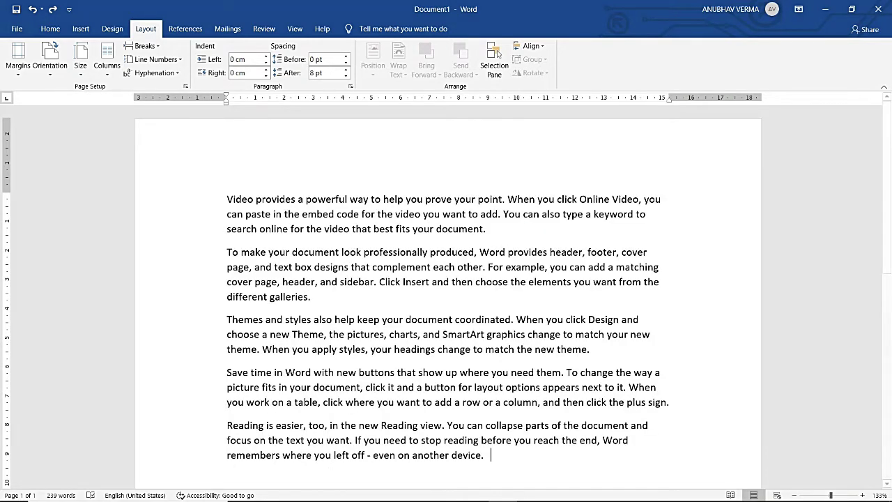
pyautogui.moveTo(387, 490)
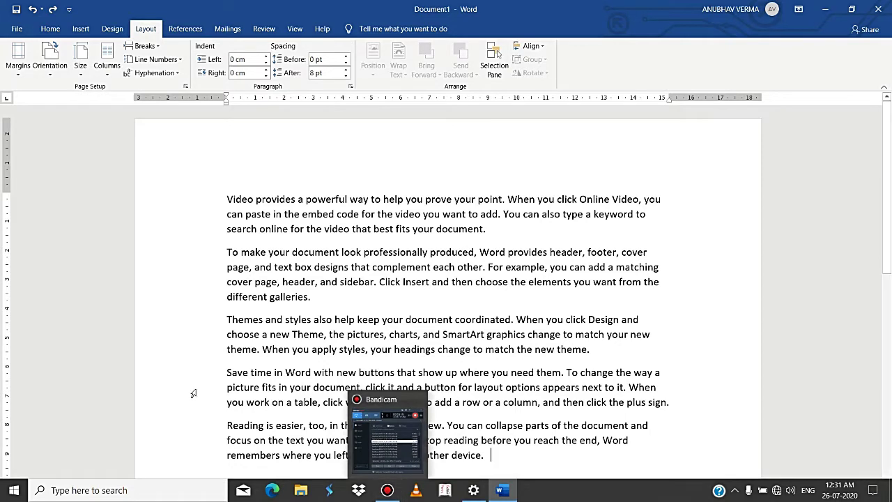
# Generate five more sample paragraphs with =rand(), reaching 478 words, and return to the top
pyautogui.write('=rand(')
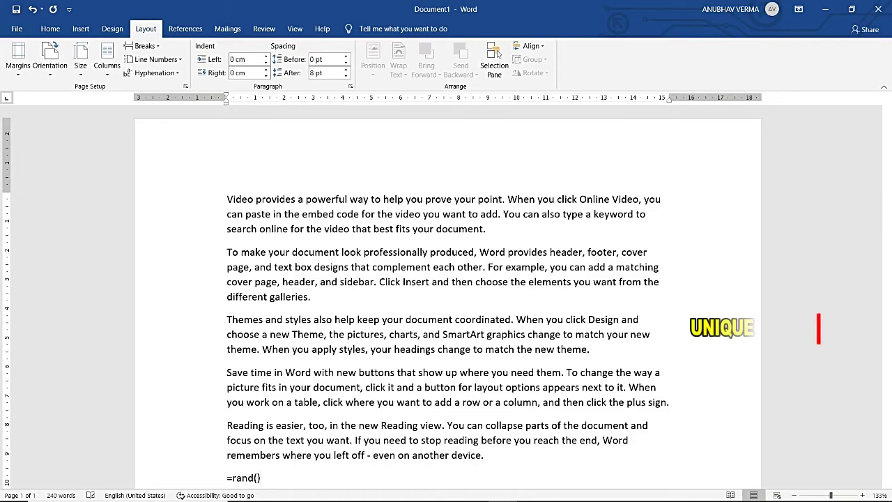
pyautogui.press('Return')
pyautogui.hotkey('ctrl', 'Home')
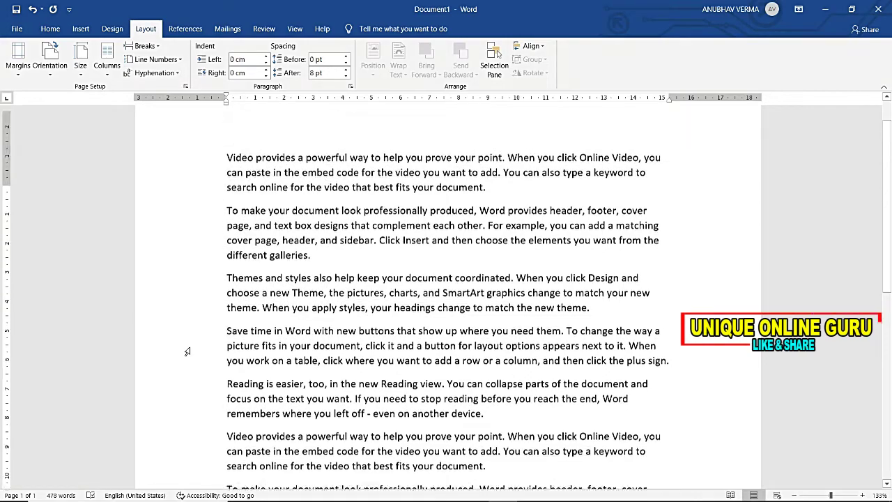
pyautogui.click(105, 66)
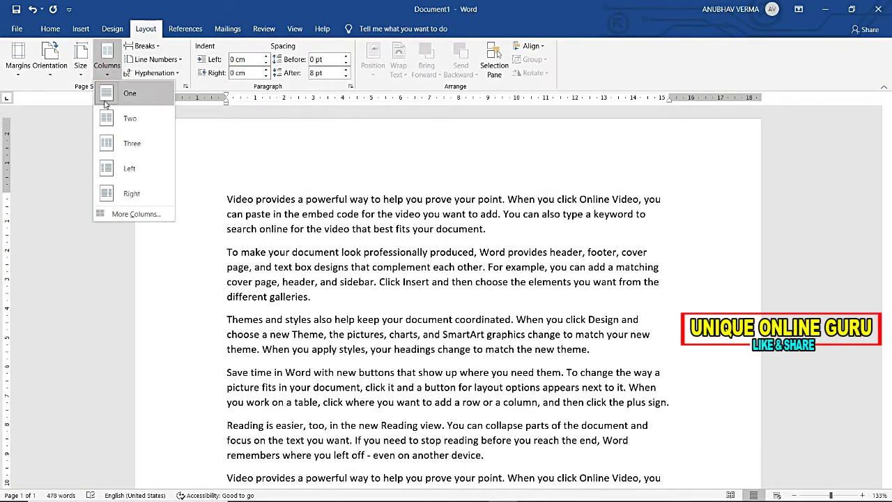
# Set the text in two columns, then reflow it into three
pyautogui.click(126, 175)
pyautogui.scroll(5, 405, 238)
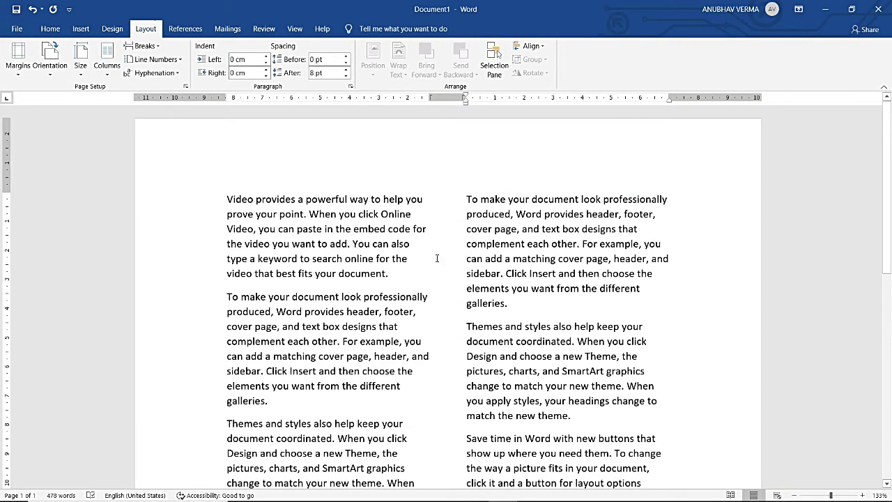
pyautogui.scroll(-5, 526, 229)
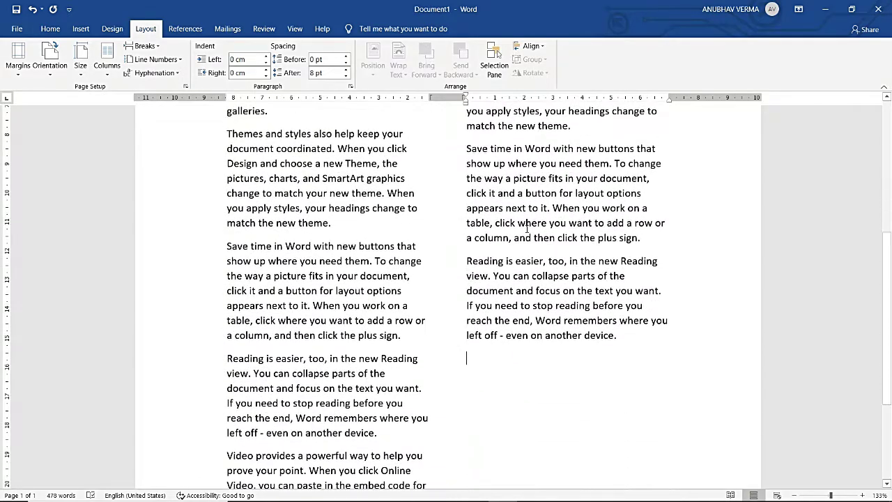
pyautogui.click(107, 63)
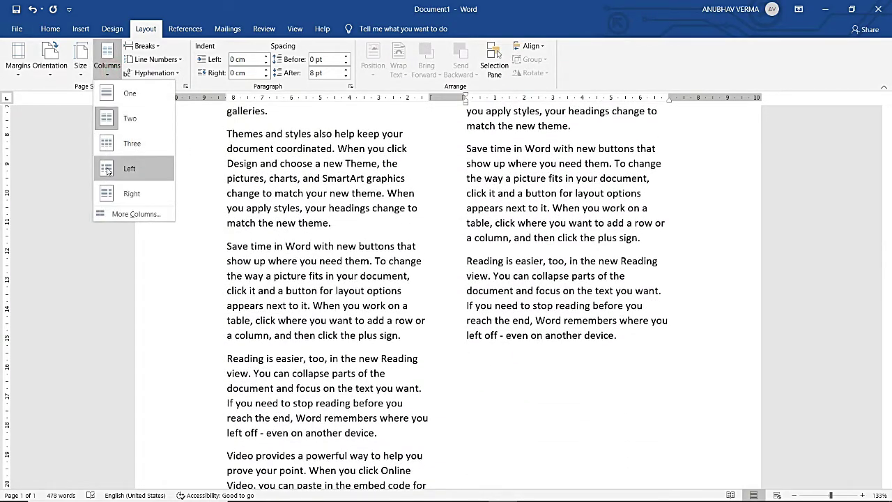
pyautogui.click(110, 144)
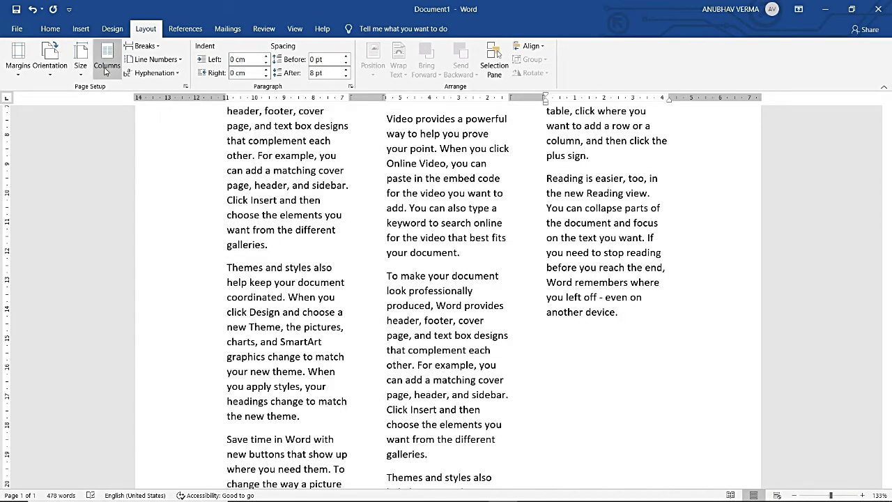
# Try the Left and Right weighted column layouts, then return to a single column
pyautogui.click(107, 63)
pyautogui.click(101, 175)
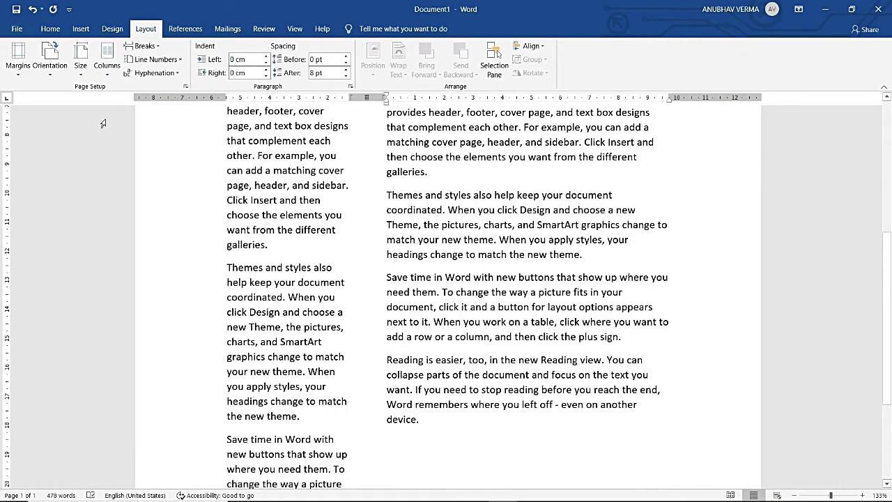
pyautogui.click(98, 75)
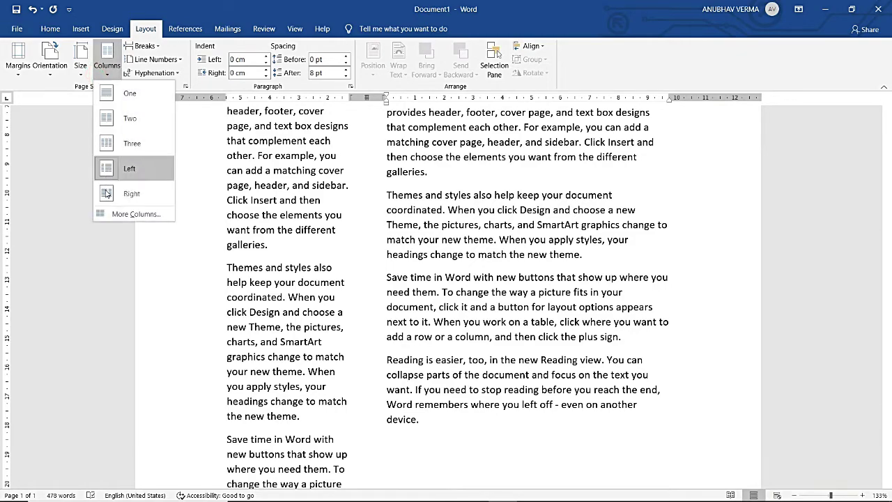
pyautogui.click(103, 192)
pyautogui.scroll(6, 111, 196)
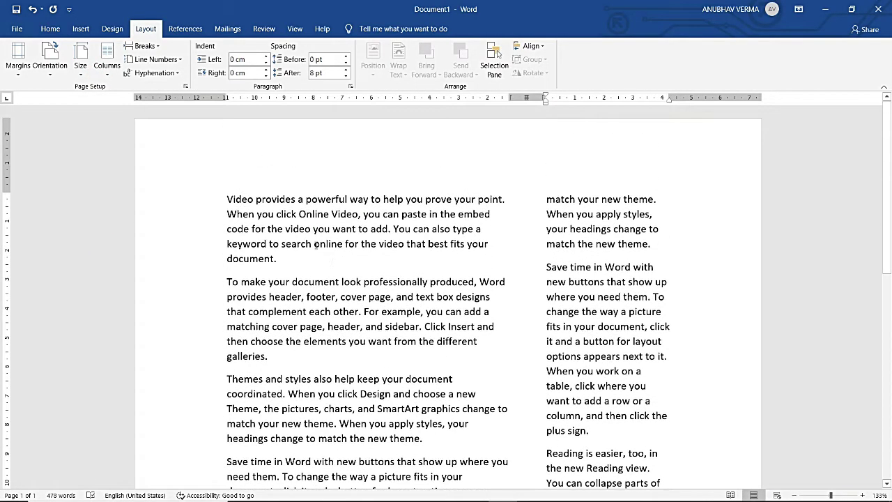
pyautogui.click(113, 73)
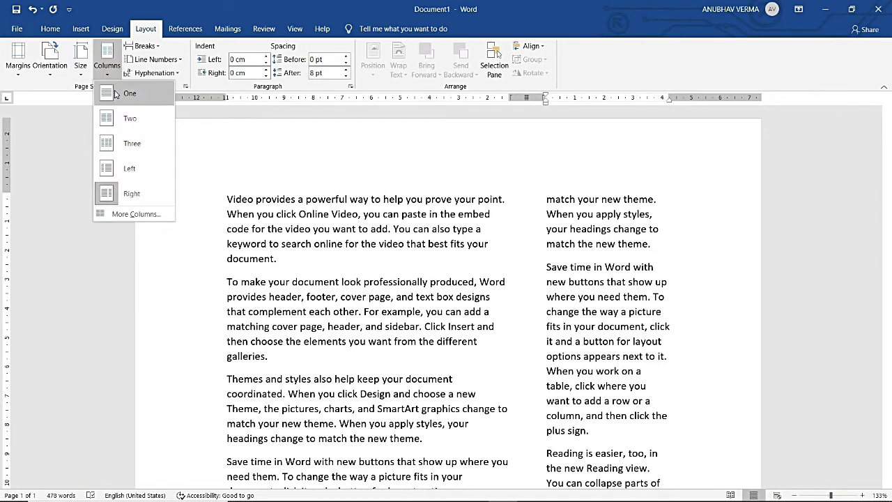
pyautogui.click(116, 94)
# Return the text to two equal columns, with the Columns dialog showing 6.99 cm widths
pyautogui.click(107, 66)
pyautogui.click(113, 118)
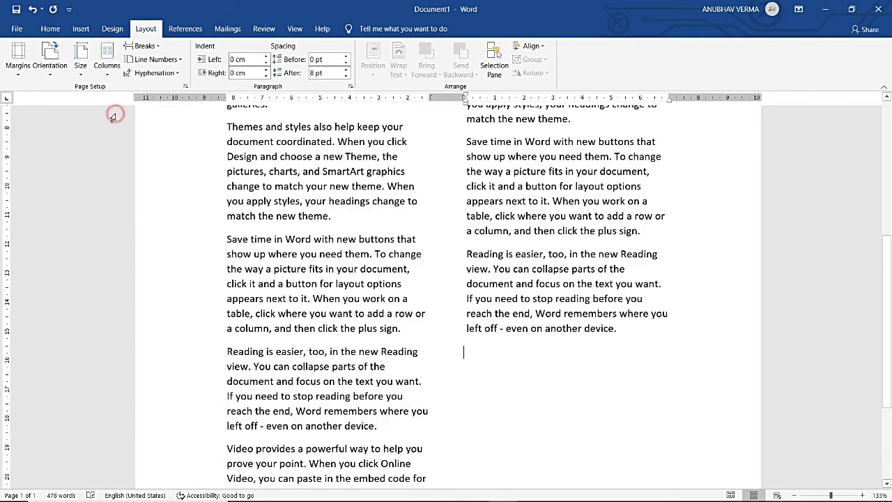
pyautogui.click(107, 66)
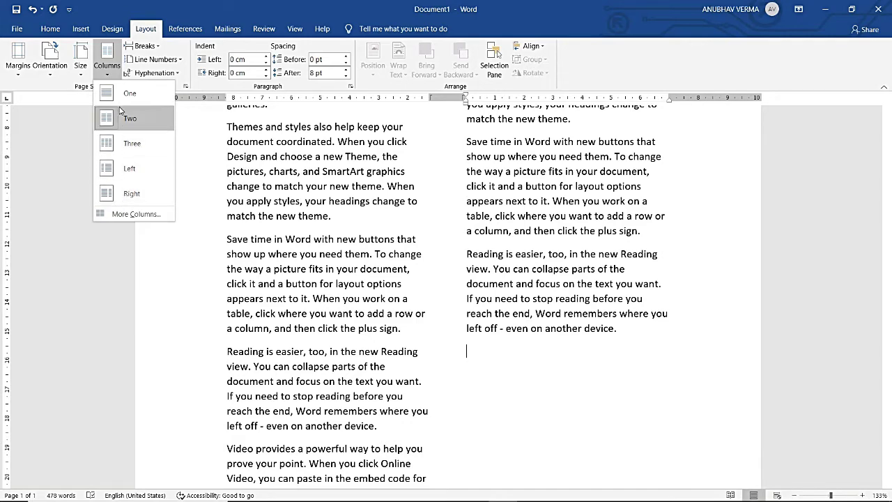
pyautogui.click(133, 214)
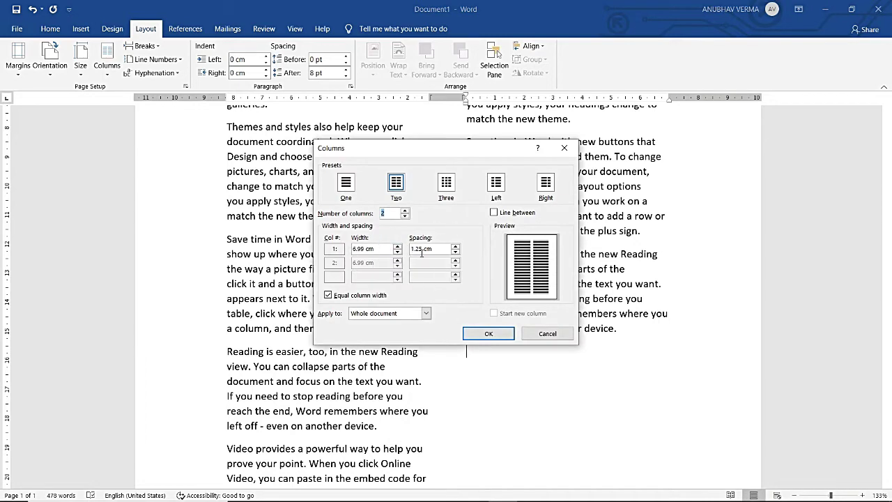
# Accept two 6.99 cm columns with 1.25 cm spacing for the whole document
pyautogui.click(489, 333)
pyautogui.scroll(1, 469, 291)
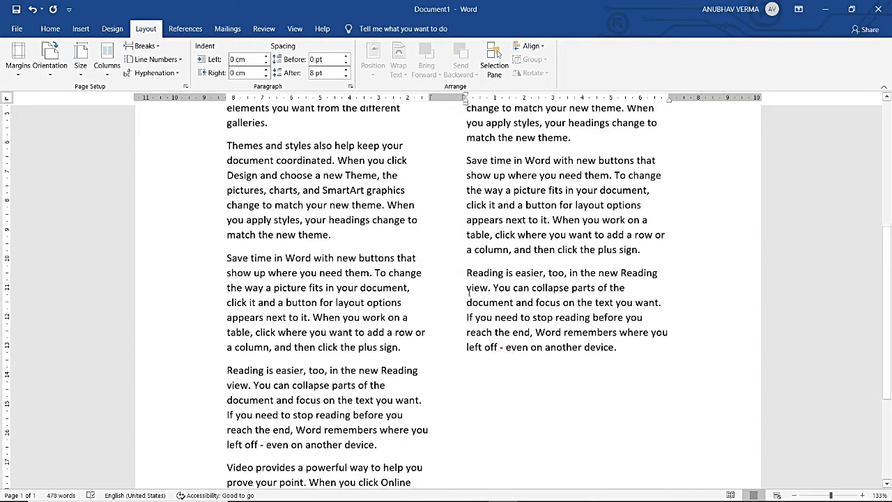
pyautogui.scroll(5, 468, 292)
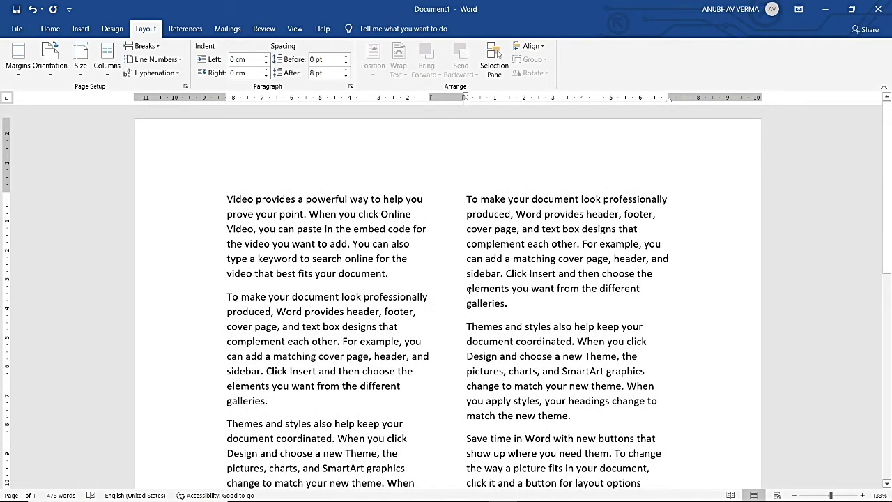